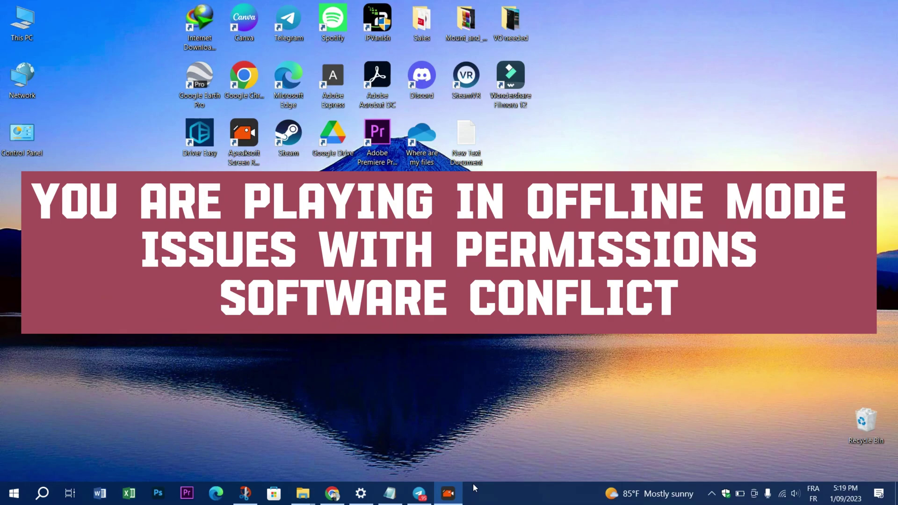
Launch the Steam client from its desktop shortcut.
click(273, 136)
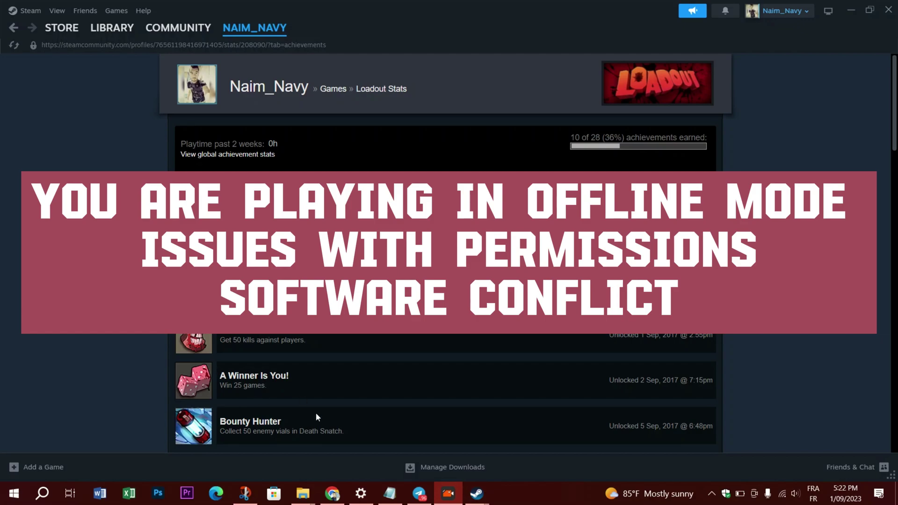
scroll(320, 375, down, 6)
scroll(315, 322, down, 8)
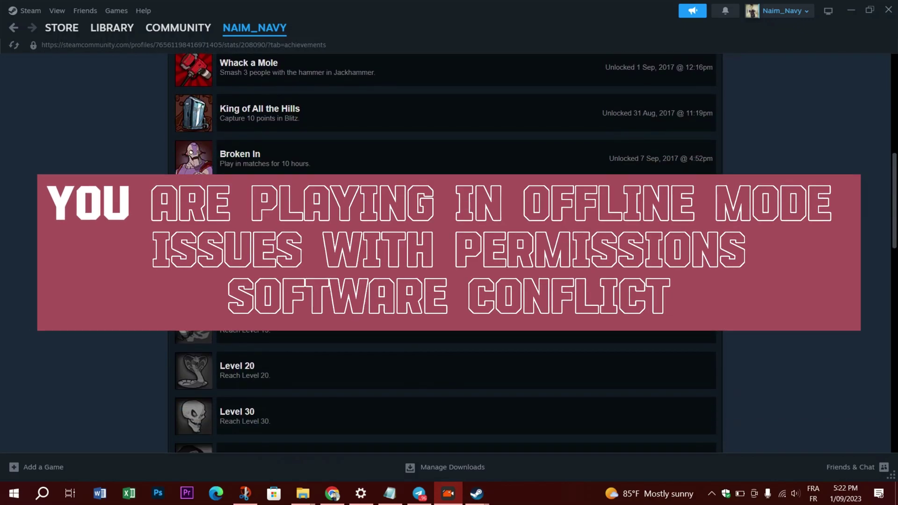
scroll(315, 323, up, 8)
scroll(315, 322, up, 5)
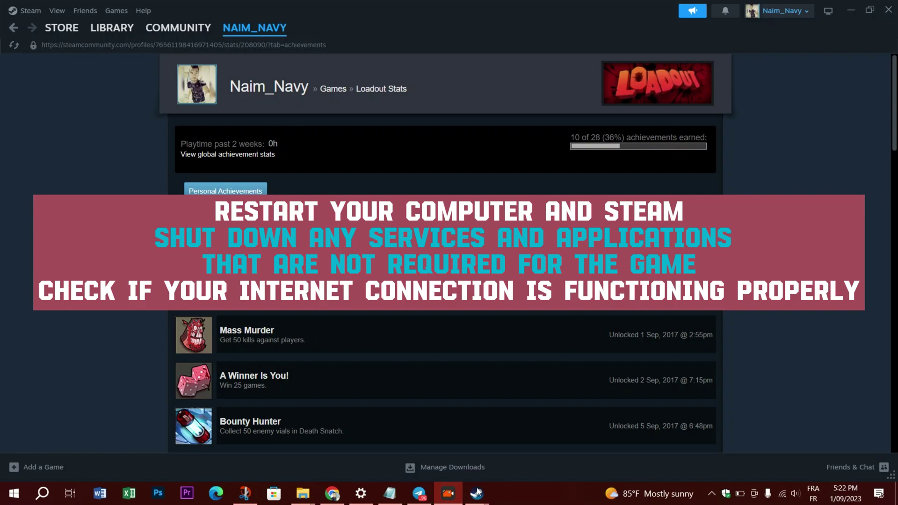
scroll(479, 413, down, 2)
scroll(479, 413, up, 2)
scroll(479, 413, down, 1)
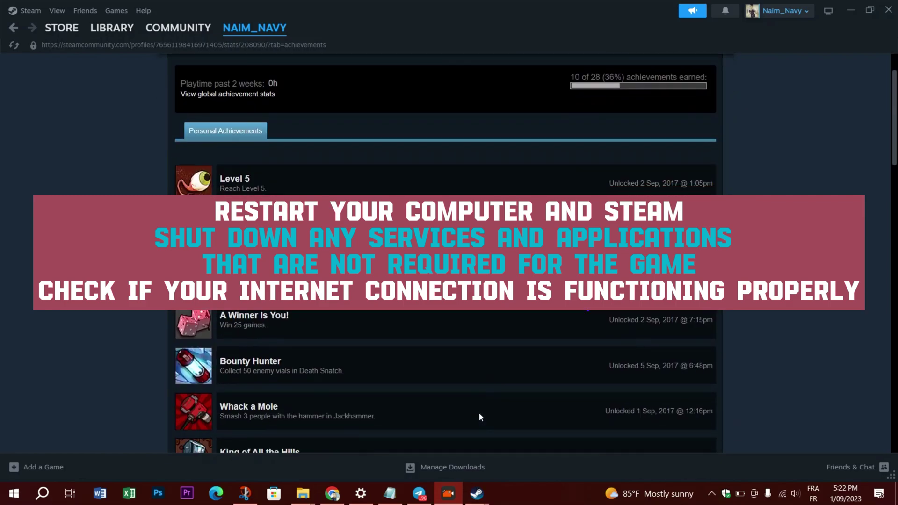
scroll(479, 416, down, 15)
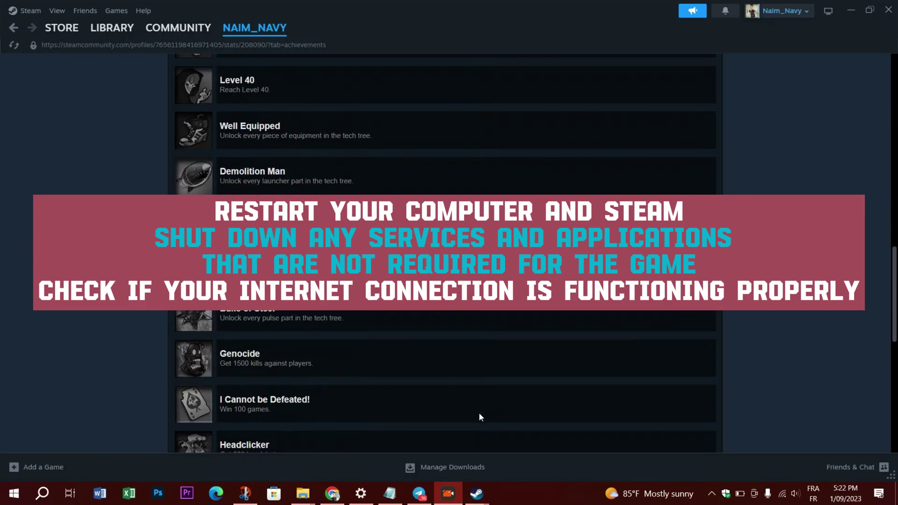
scroll(479, 412, up, 15)
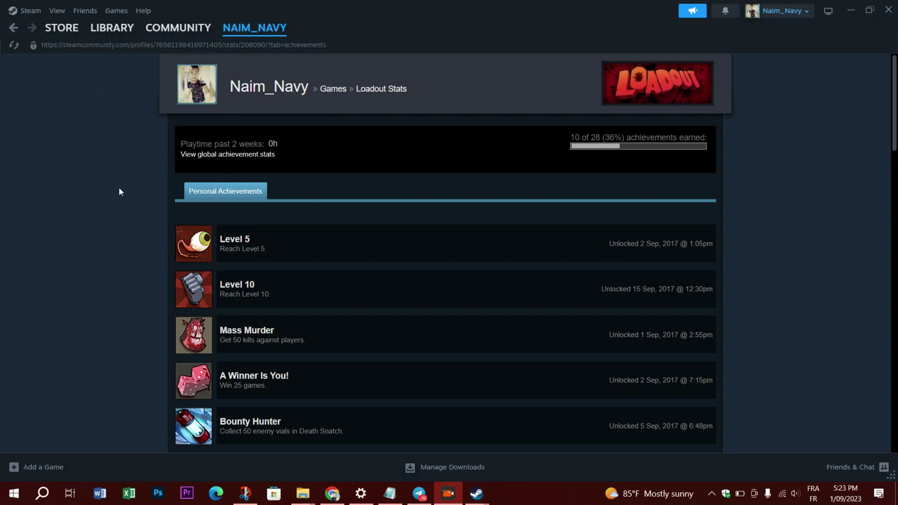
Switch Steam to offline mode, then back online, and go to the Library home page.
click(32, 12)
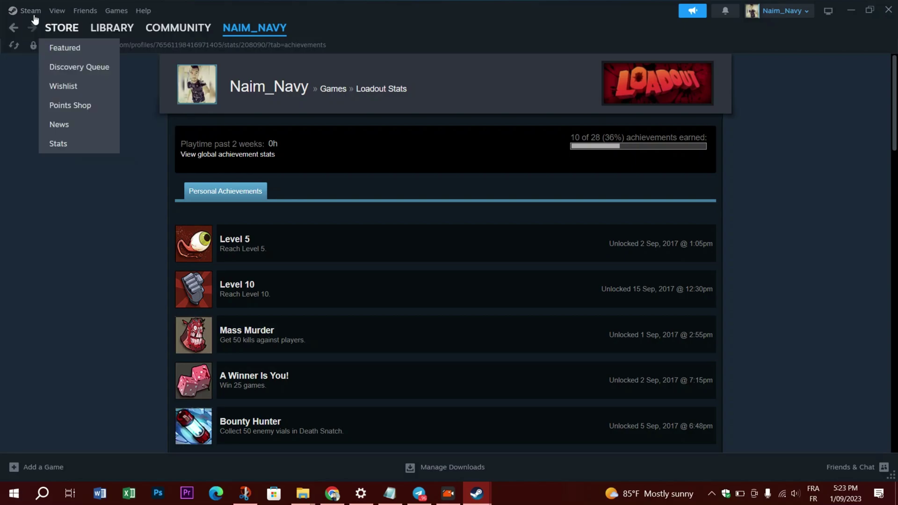
click(21, 11)
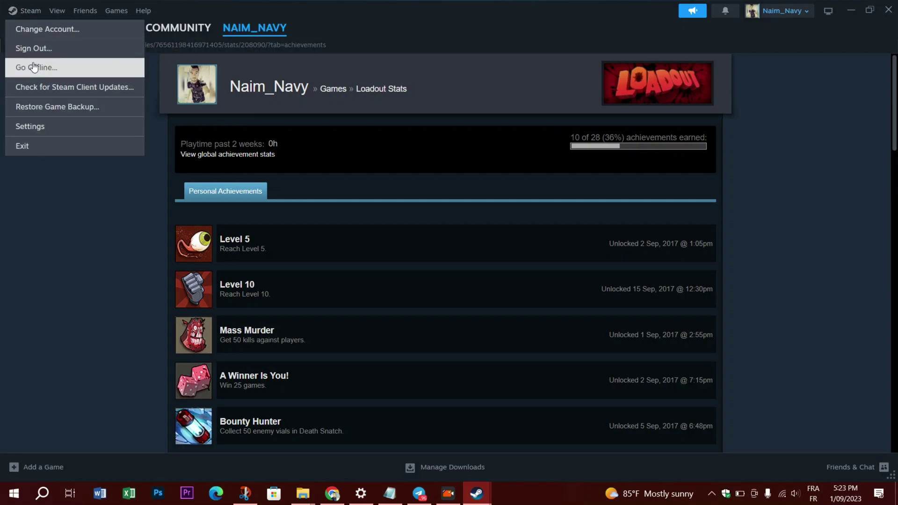
click(32, 68)
click(24, 11)
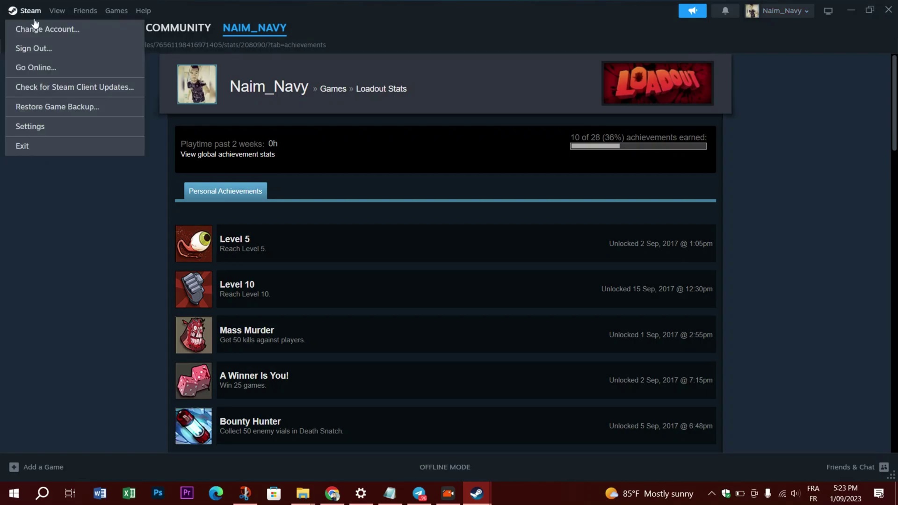
click(52, 69)
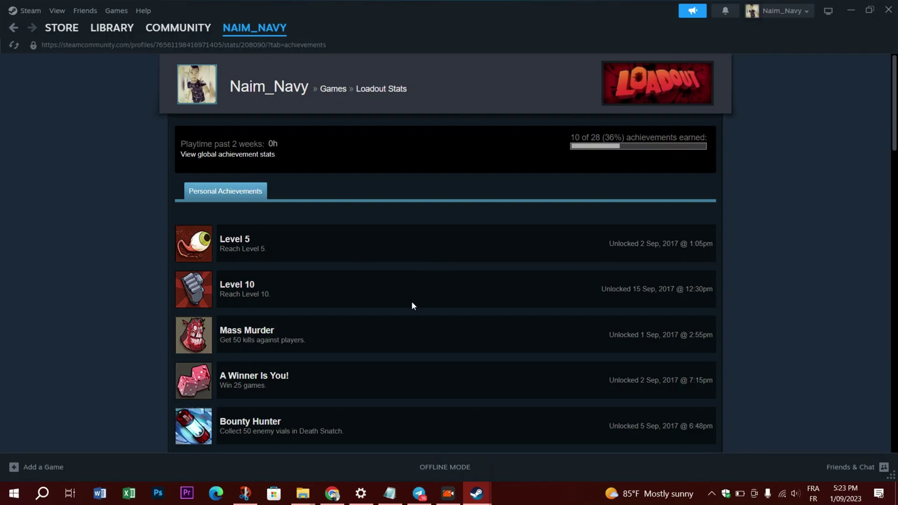
mouse_move(121, 36)
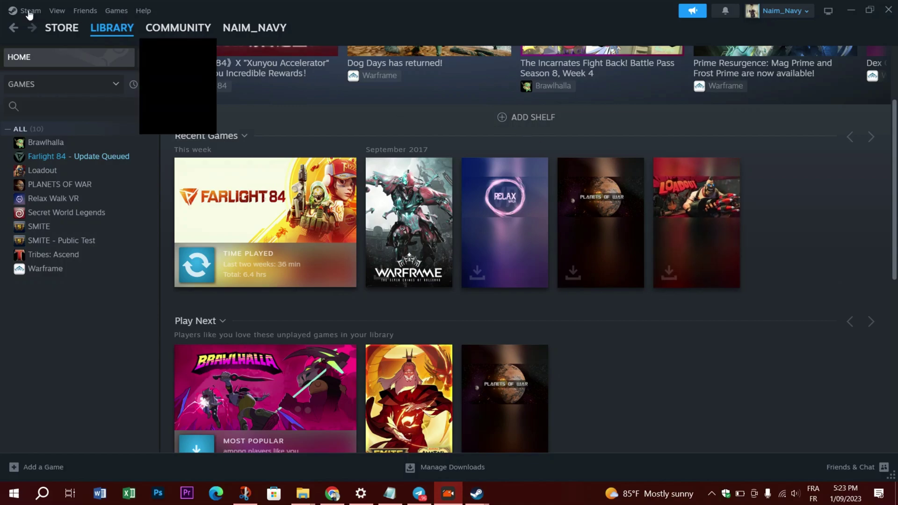
Turn on 'Enable the Steam Overlay while in-game' in Settings > In Game, then close Settings.
click(30, 11)
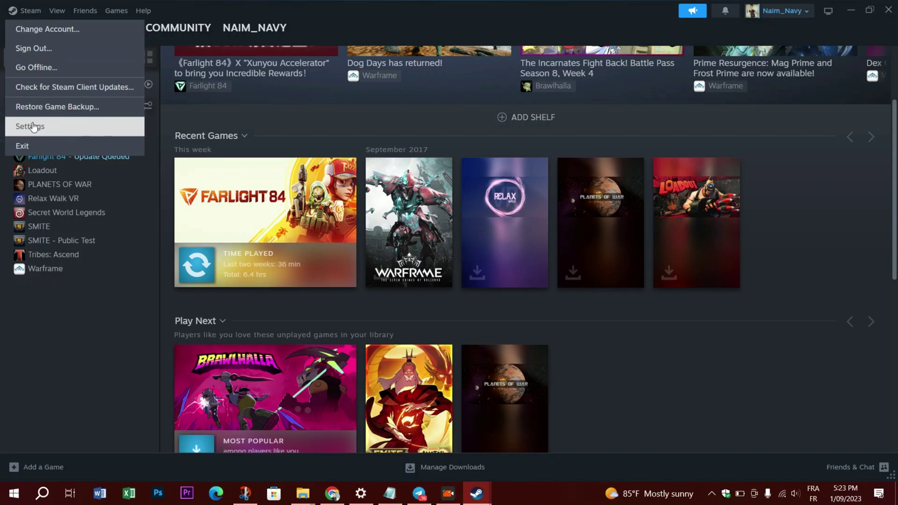
click(31, 126)
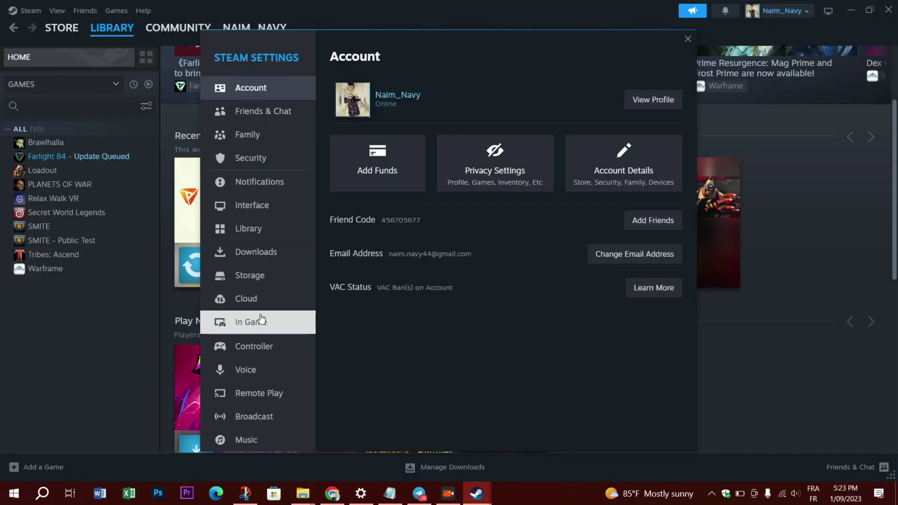
click(257, 325)
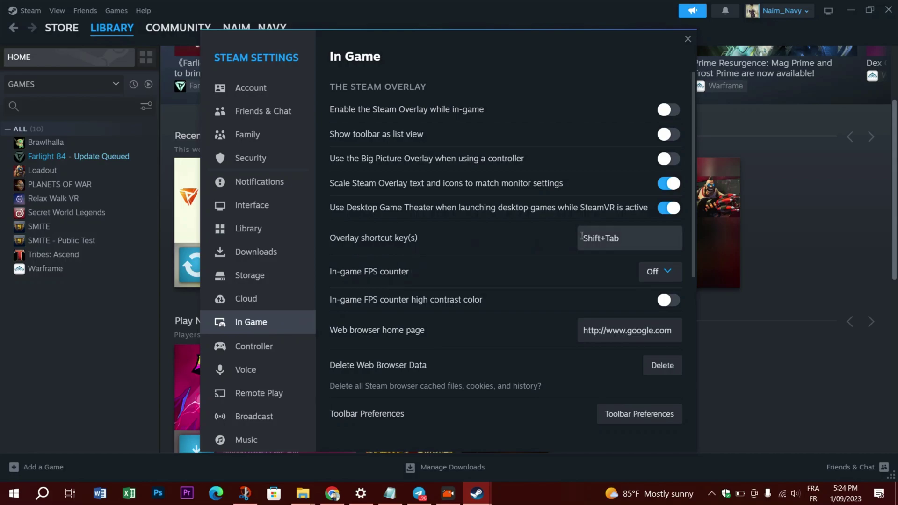
click(666, 110)
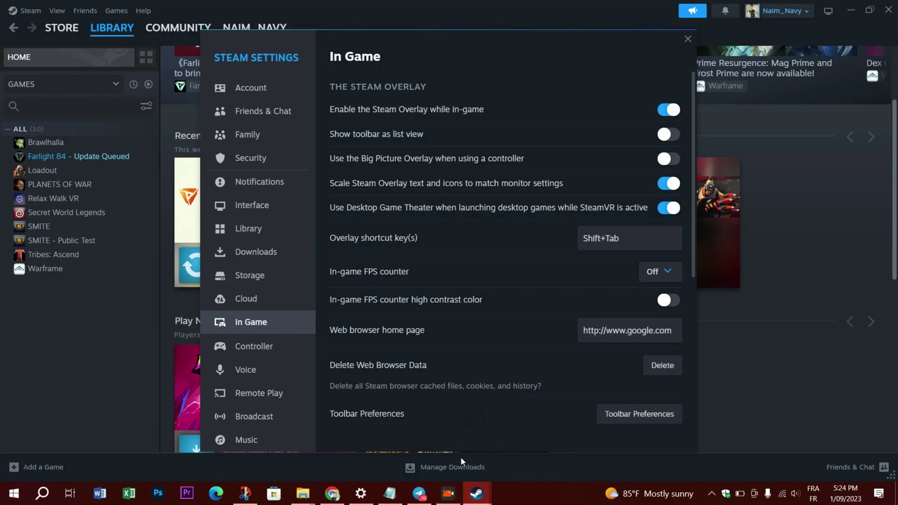
click(476, 486)
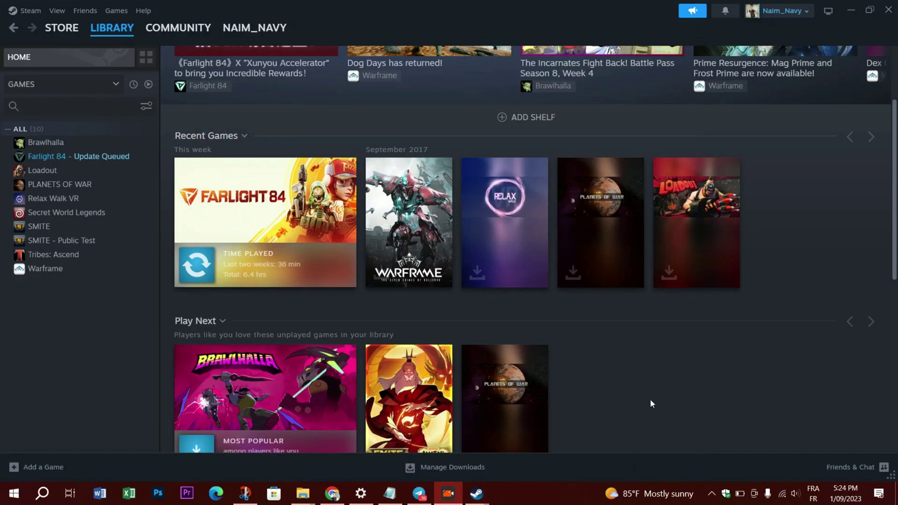
Close Steam, dismiss the Valve Hardware Survey, and go to C:\Program Files (x86)\Steam in File Explorer.
click(888, 10)
click(613, 104)
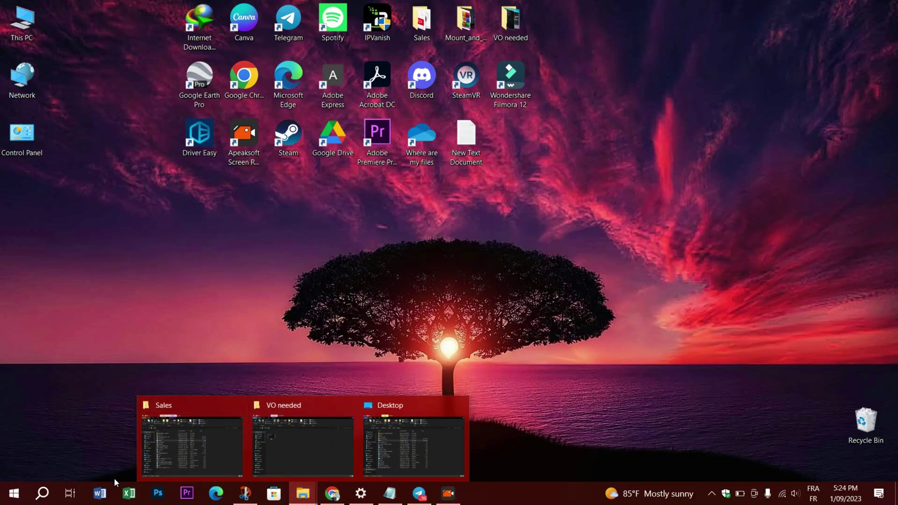
click(302, 442)
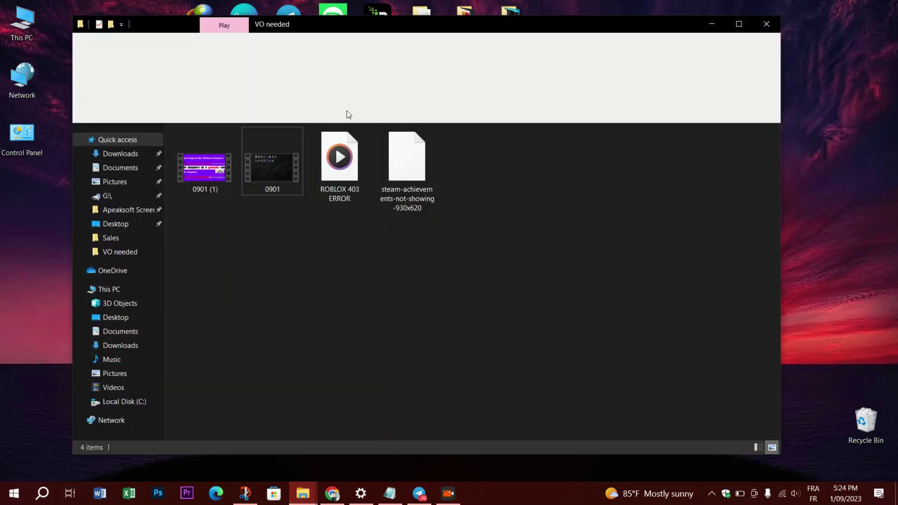
click(204, 110)
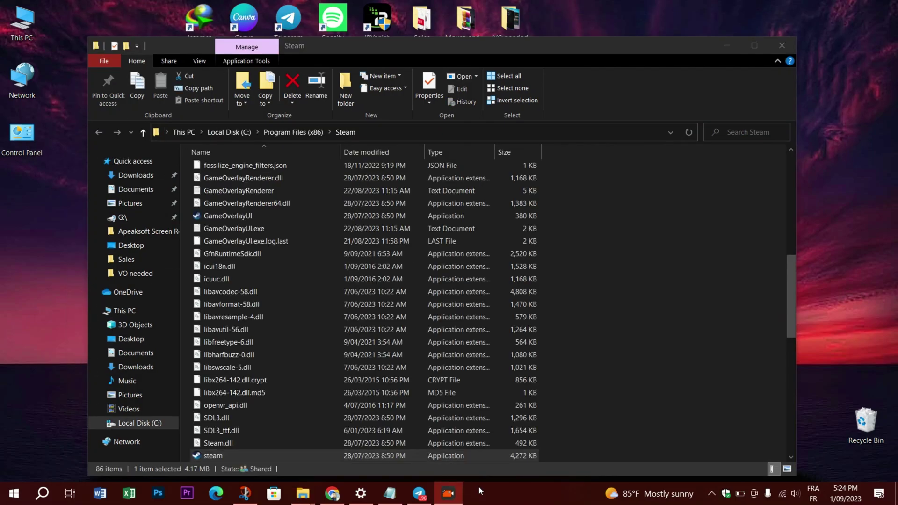
Set steam.exe to 'Run this program as an administrator' in its Compatibility properties.
right_click(219, 453)
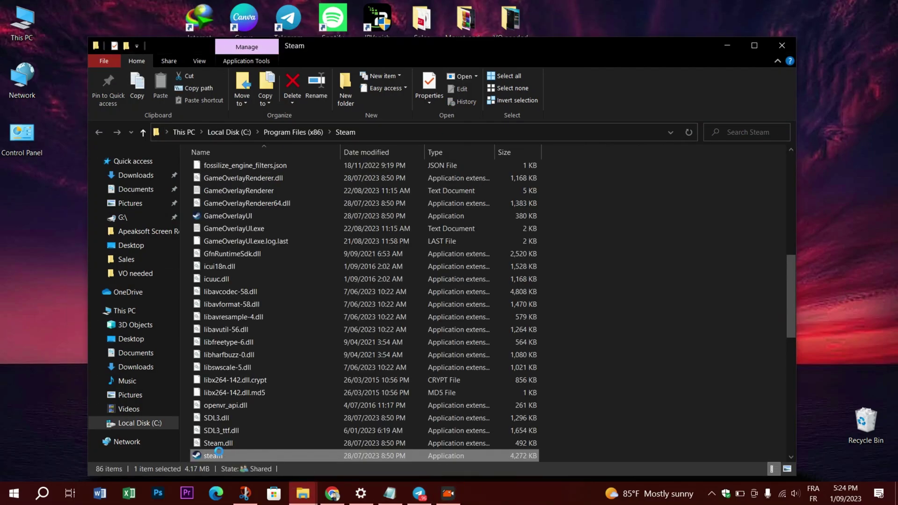
click(255, 441)
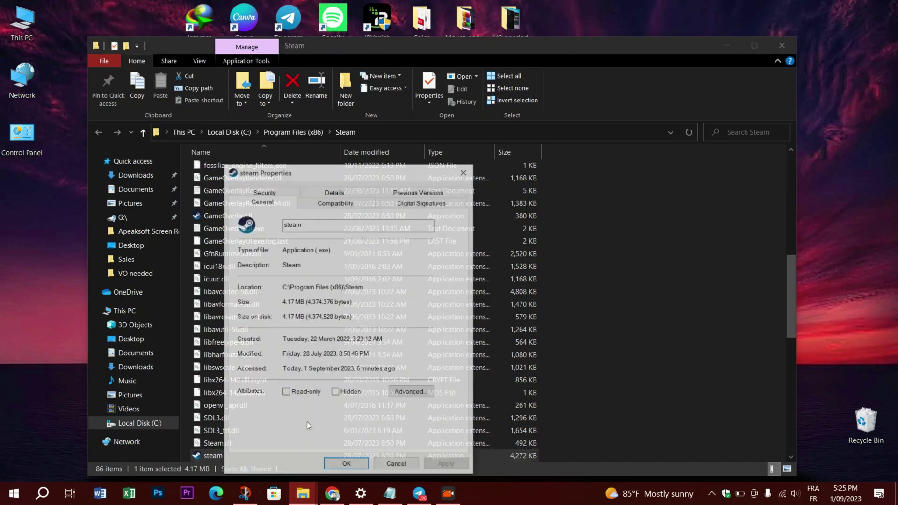
click(350, 205)
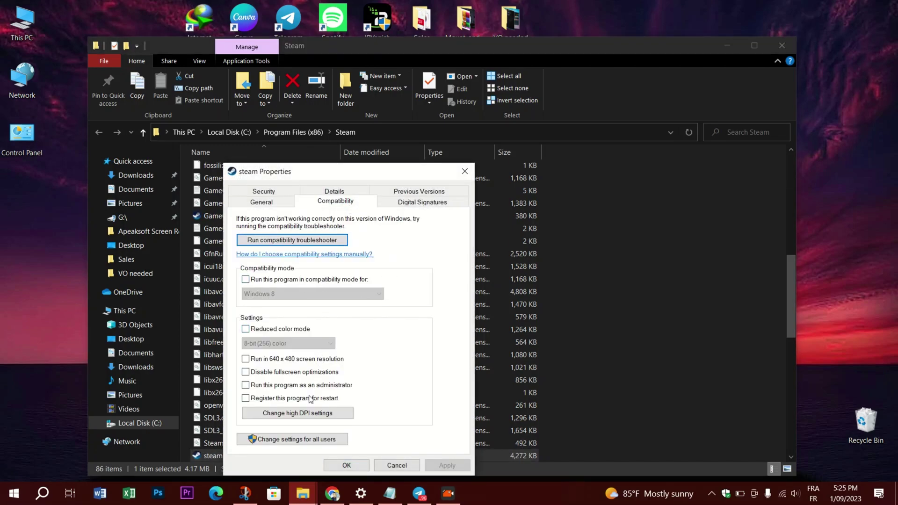
click(245, 385)
click(443, 466)
click(344, 465)
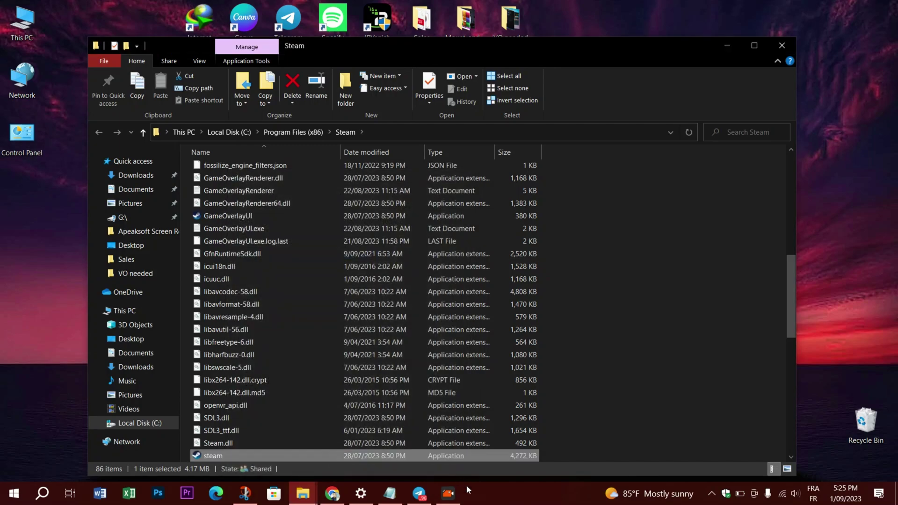
Relaunch Steam from the desktop shortcut.
key(super+d)
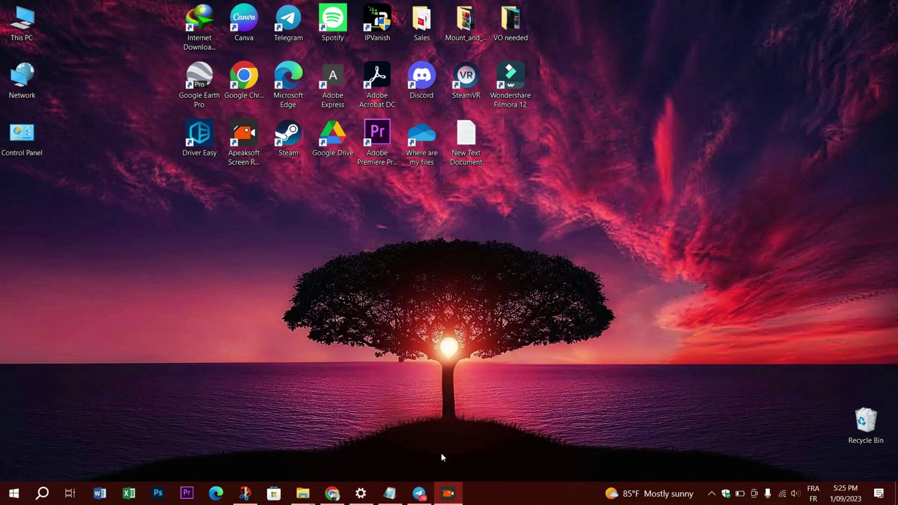
click(291, 149)
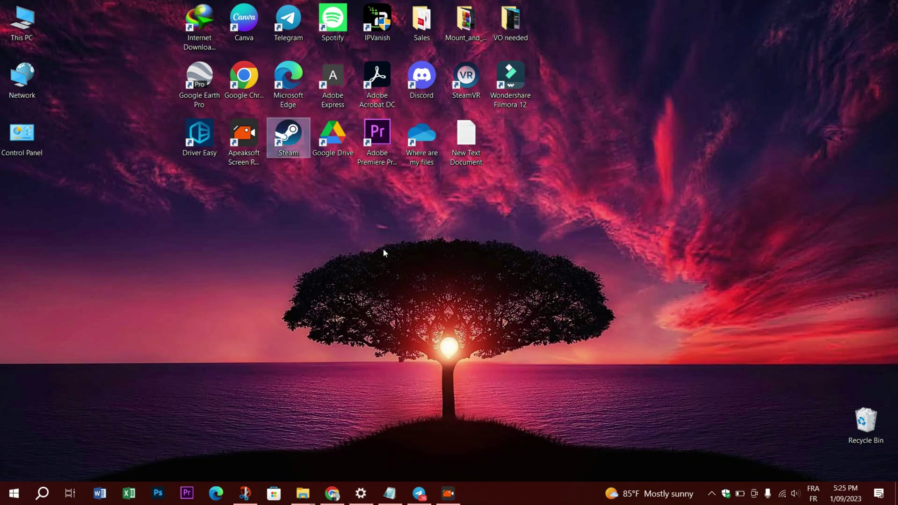
key(Return)
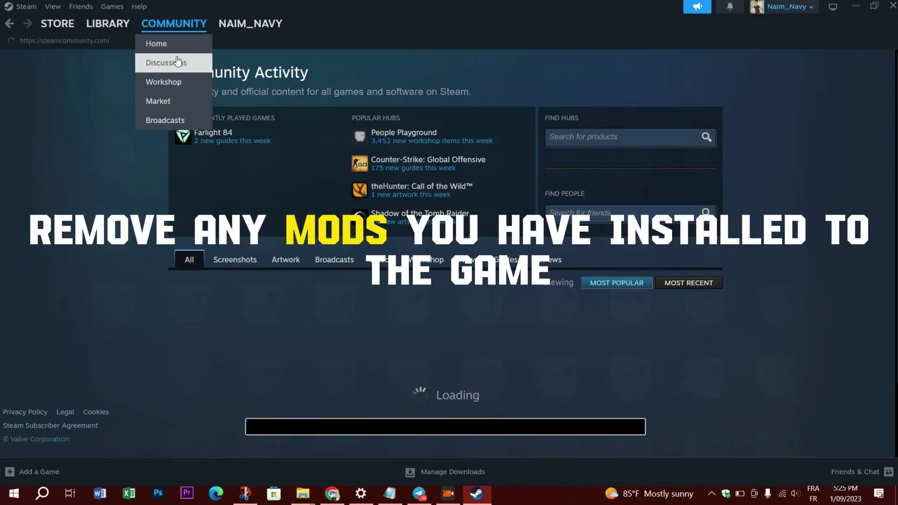
Go to the Steam Workshop page and scroll down to its latest workshop news.
click(179, 82)
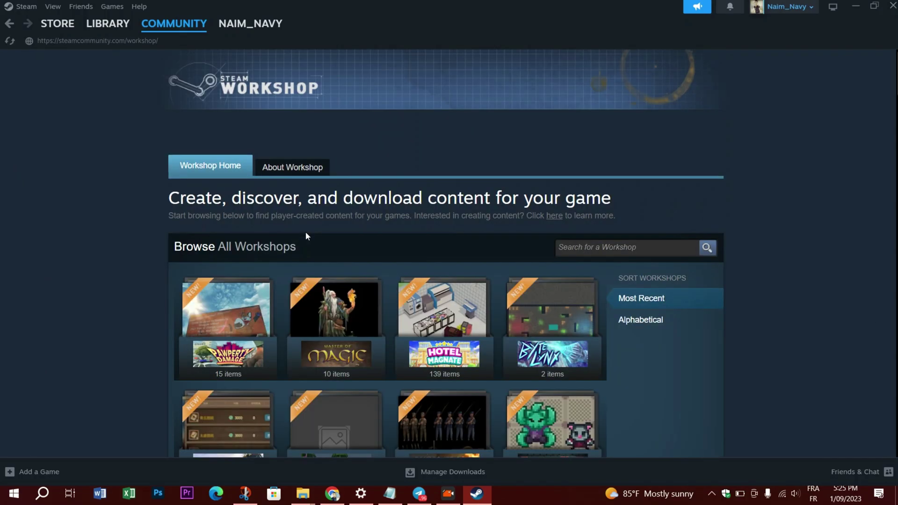
scroll(346, 227, down, 2)
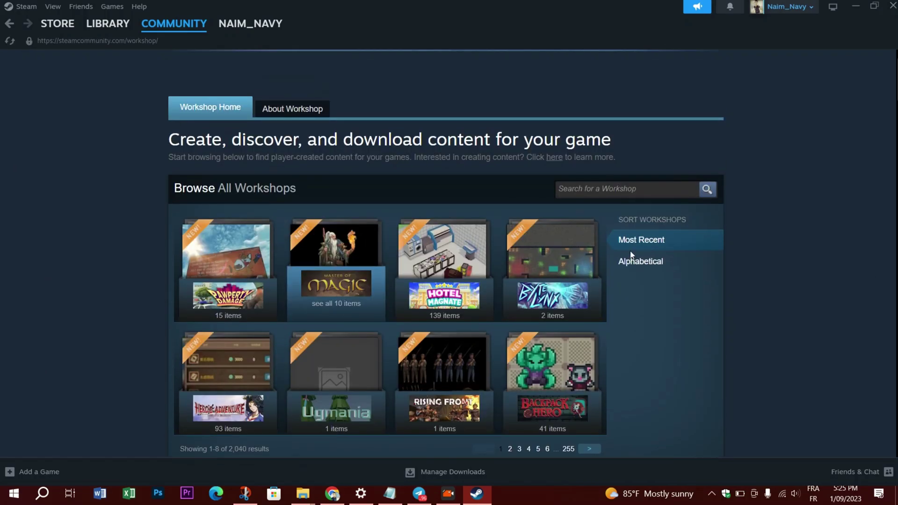
scroll(327, 262, down, 3)
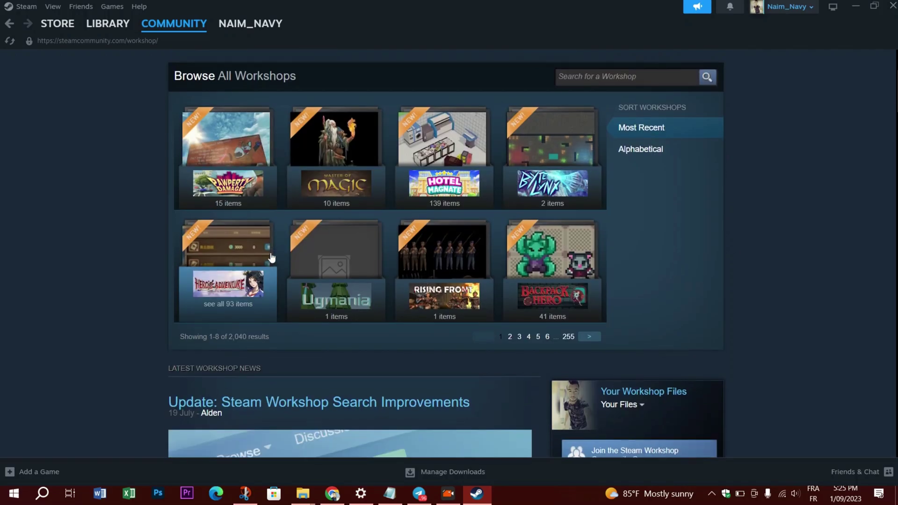
scroll(306, 222, up, 5)
scroll(269, 232, down, 6)
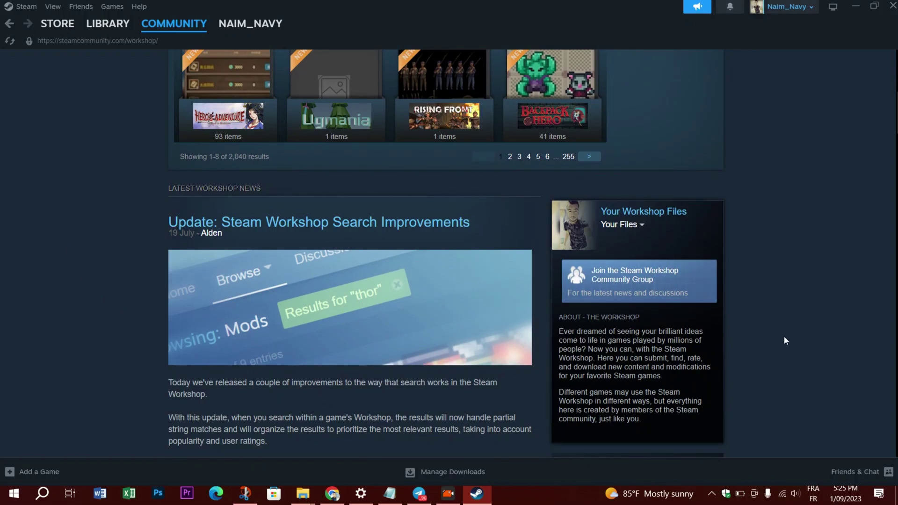
scroll(654, 280, down, 1)
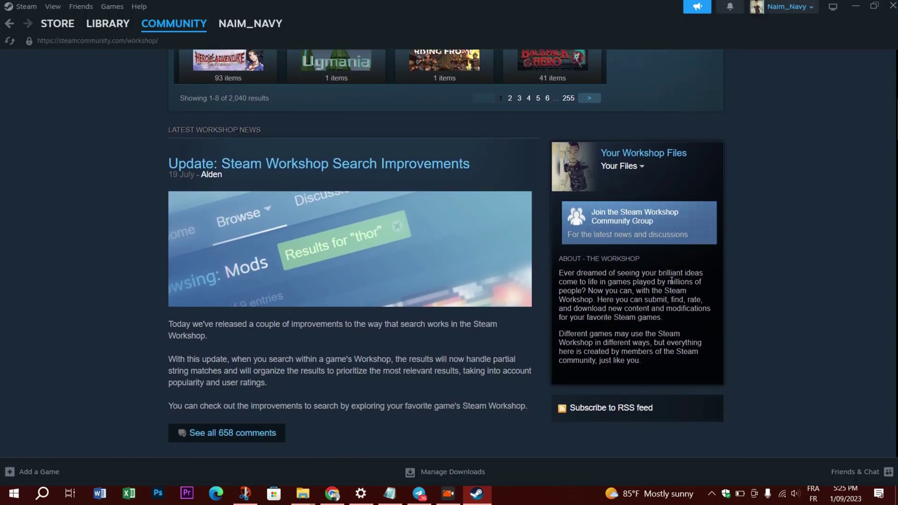
View Your Files under Your Workshop Files (no matching files), then open the Help menu.
click(638, 167)
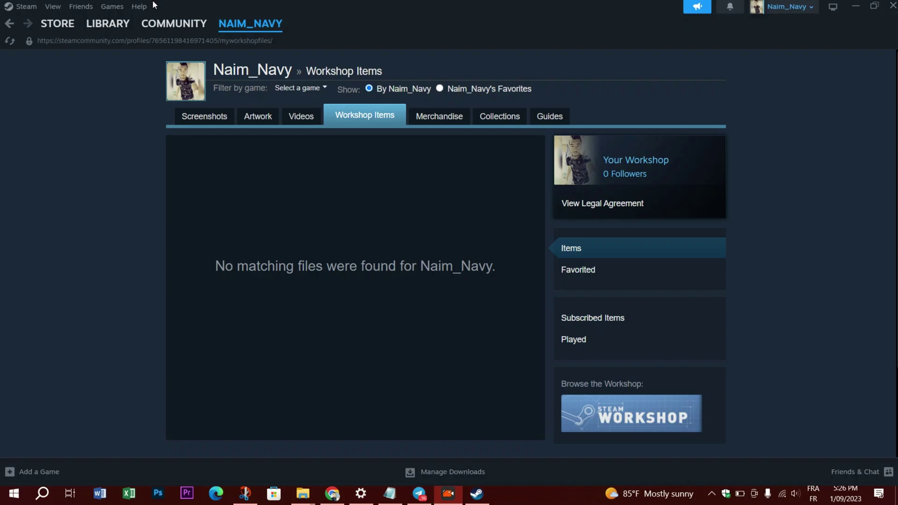
click(139, 6)
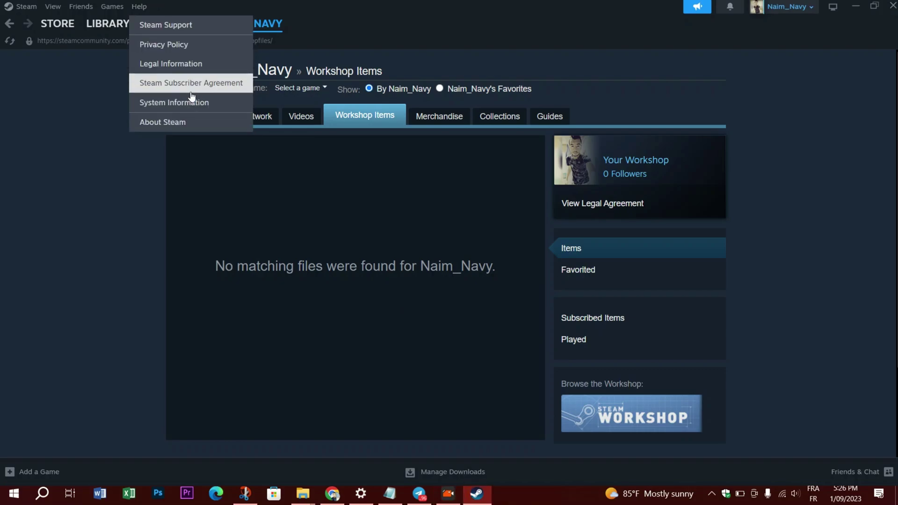